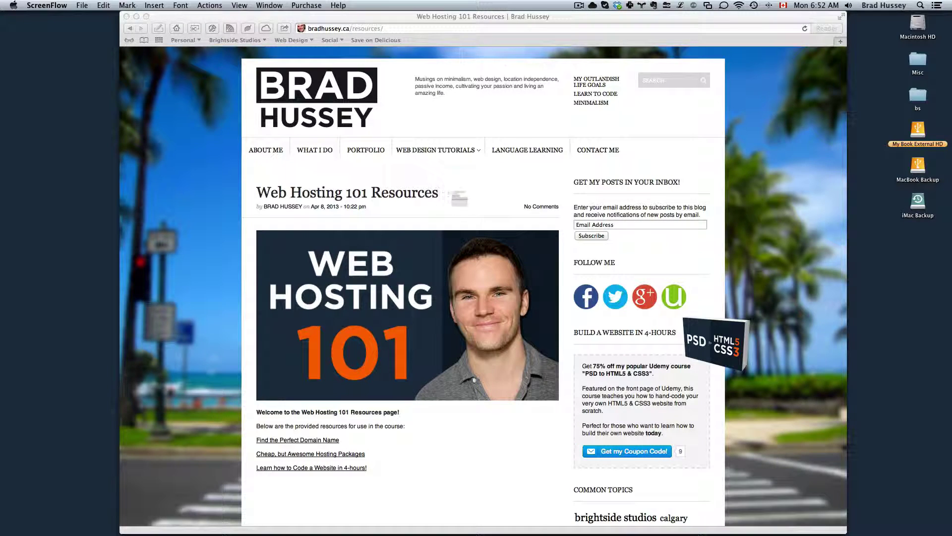
Step: Scroll down the Web Hosting 101 resources page and bring the Safari window to the front
{"action": "scroll", "coordinate": [475, 226], "scroll_direction": "down", "scroll_amount": 1}
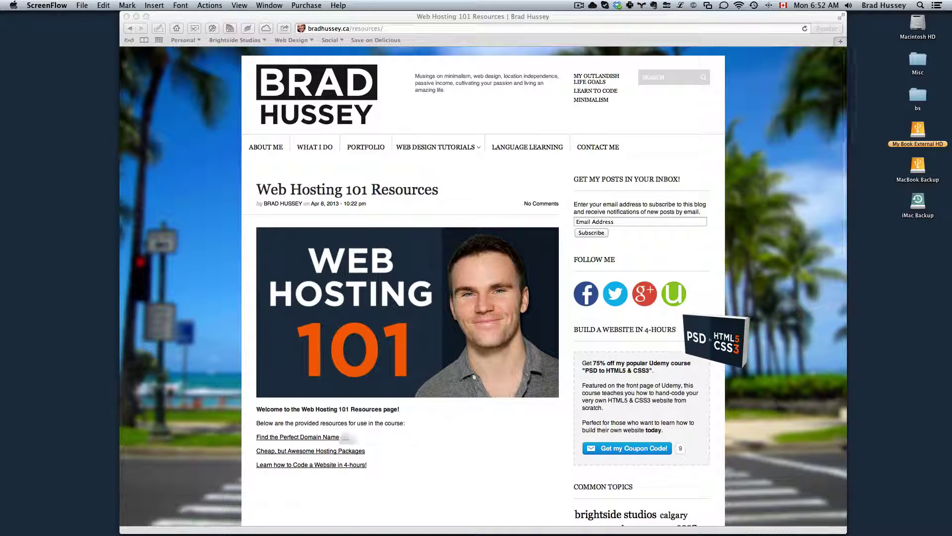
{"action": "key", "text": "super+Tab"}
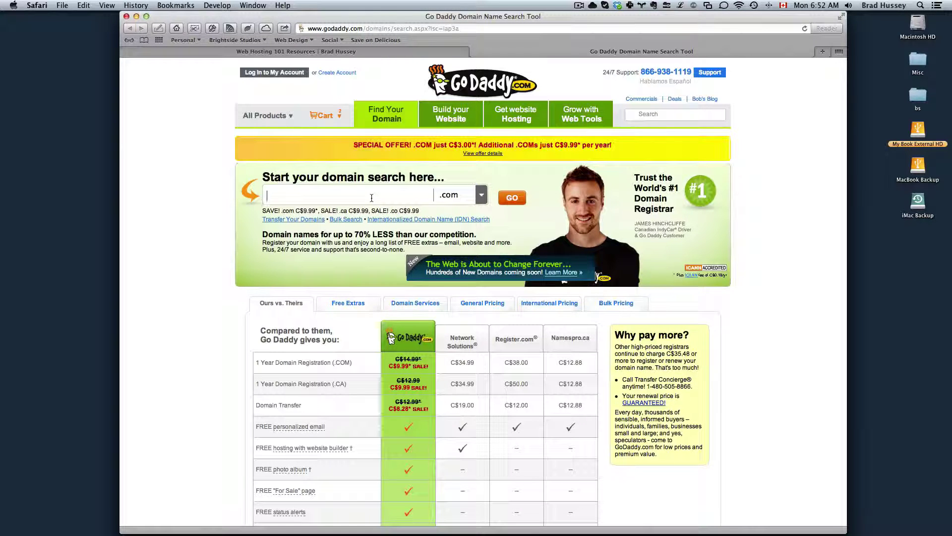
Step: Search GoDaddy for surfinginwaikiki with .com to check its availability
{"action": "type", "text": "surfinginwa"}
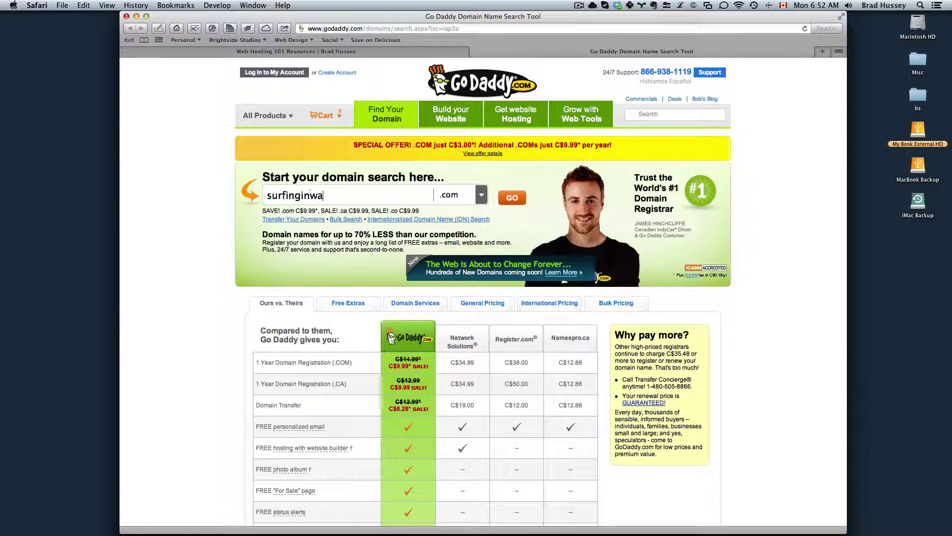
{"action": "type", "text": "ikiki"}
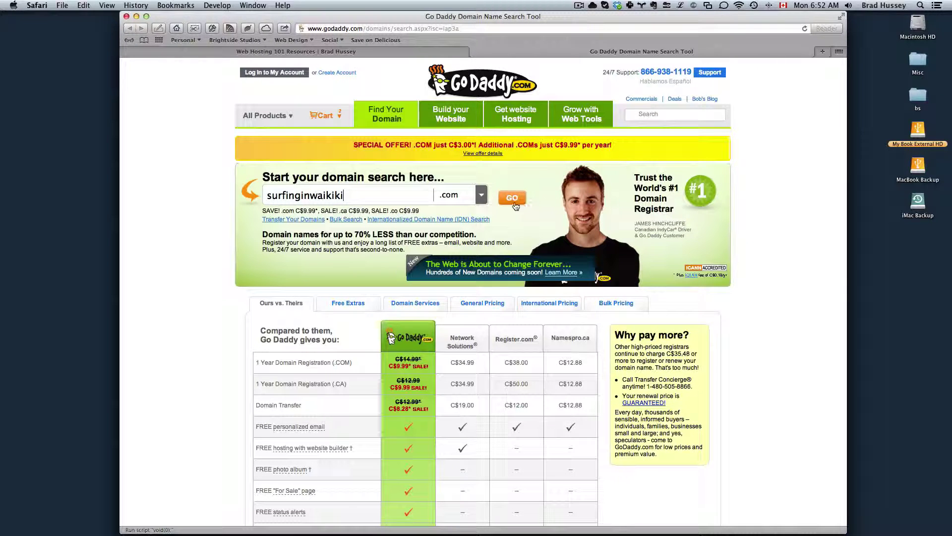
{"action": "left_click", "coordinate": [515, 203]}
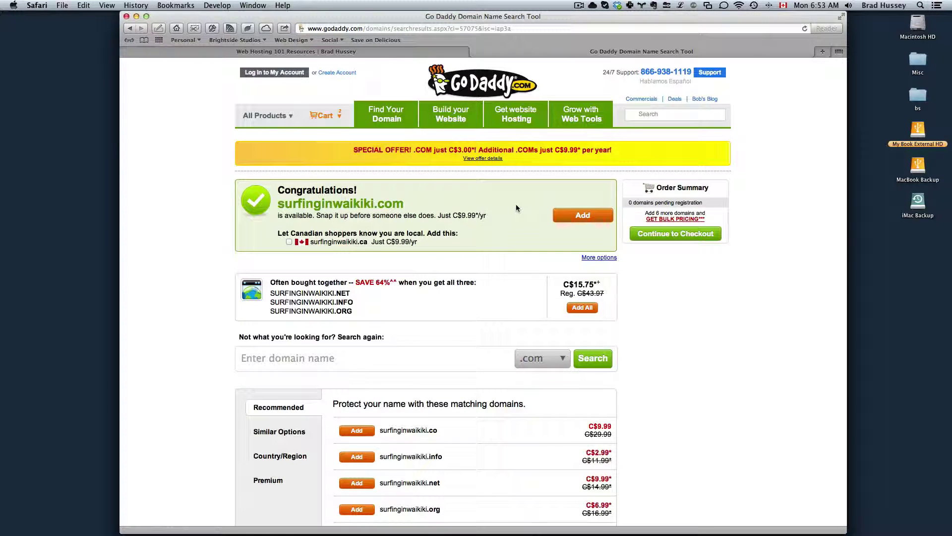
Step: Add surfinginwaikiki.com to the order, then scroll through the suggested matching domains
{"action": "left_click", "coordinate": [585, 223]}
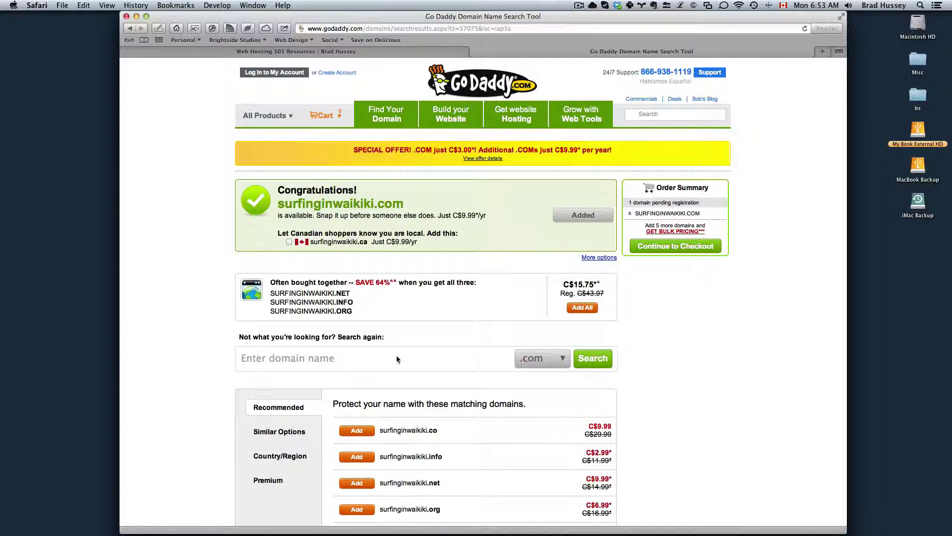
{"action": "left_click", "coordinate": [367, 358]}
{"action": "left_click", "coordinate": [315, 360]}
{"action": "scroll", "coordinate": [589, 368], "scroll_direction": "down", "scroll_amount": 1}
{"action": "scroll", "coordinate": [588, 368], "scroll_direction": "down", "scroll_amount": 2}
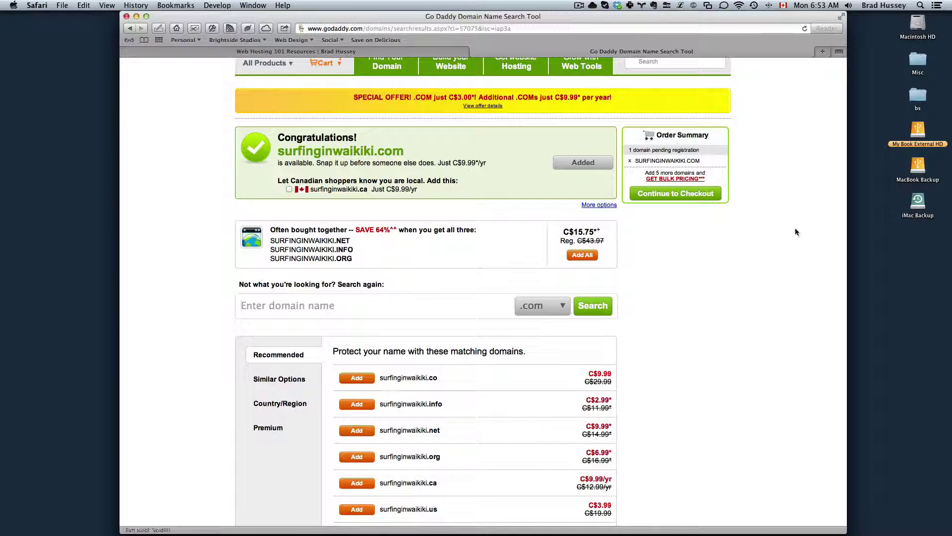
Step: Continue to checkout from the Order Summary with surfinginwaikiki.com pending
{"action": "left_click", "coordinate": [684, 198]}
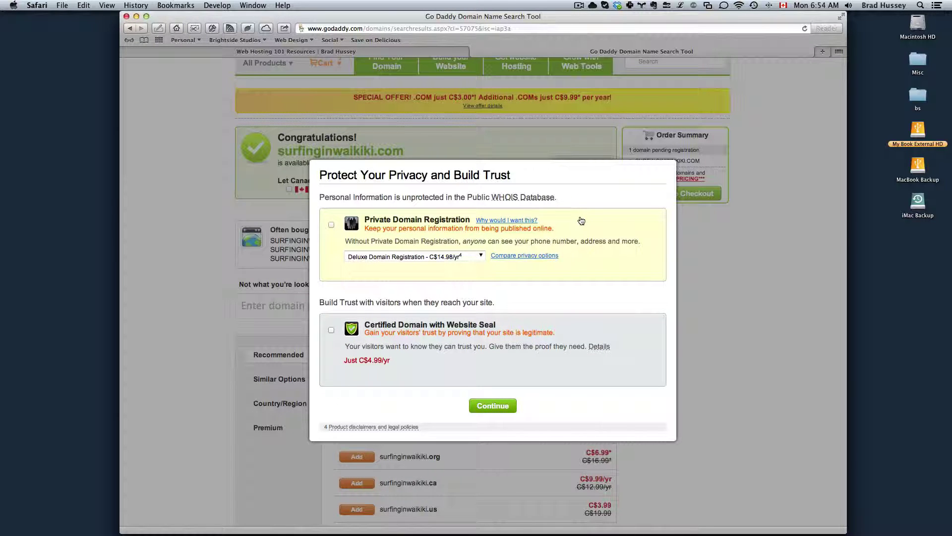
Step: Open 'Why would I want this?' and highlight the public registration's owner name, e-mail, address, city and phone
{"action": "left_click", "coordinate": [503, 221]}
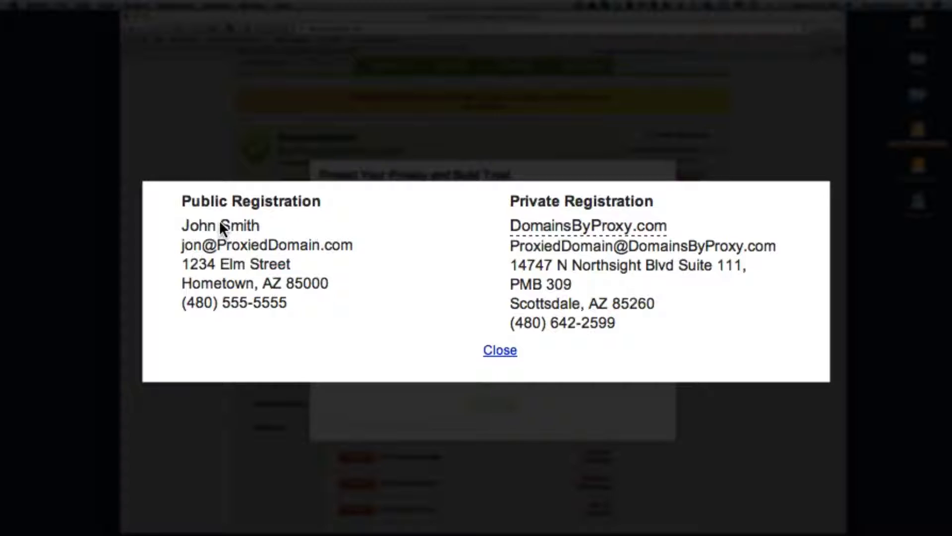
{"action": "left_click_drag", "start_coordinate": [190, 229], "coordinate": [273, 246]}
{"action": "left_click", "coordinate": [304, 249]}
{"action": "left_click_drag", "start_coordinate": [191, 268], "coordinate": [352, 273]}
{"action": "left_click", "coordinate": [352, 273]}
{"action": "left_click_drag", "start_coordinate": [203, 287], "coordinate": [374, 304]}
{"action": "left_click", "coordinate": [177, 311]}
Step: Highlight the private proxy service's address and phone, then close the comparison
{"action": "left_click_drag", "start_coordinate": [623, 334], "coordinate": [491, 255]}
{"action": "left_click", "coordinate": [496, 273]}
{"action": "left_click", "coordinate": [500, 353]}
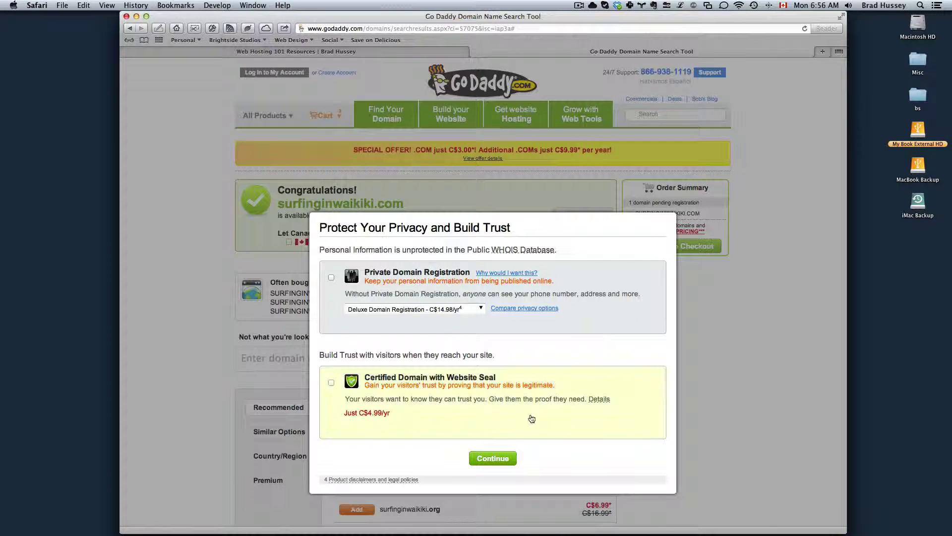
Step: Continue past the privacy offer without Private Domain Registration or Certified Domain
{"action": "left_click", "coordinate": [500, 467]}
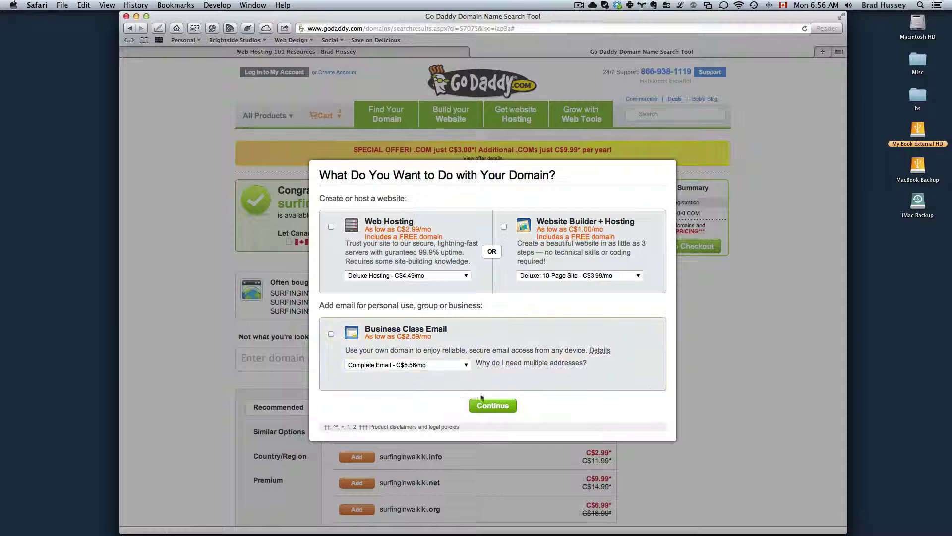
Step: Skip the hosting and email add-ons to reach the cart, highlighting the domain name there
{"action": "left_click", "coordinate": [494, 407]}
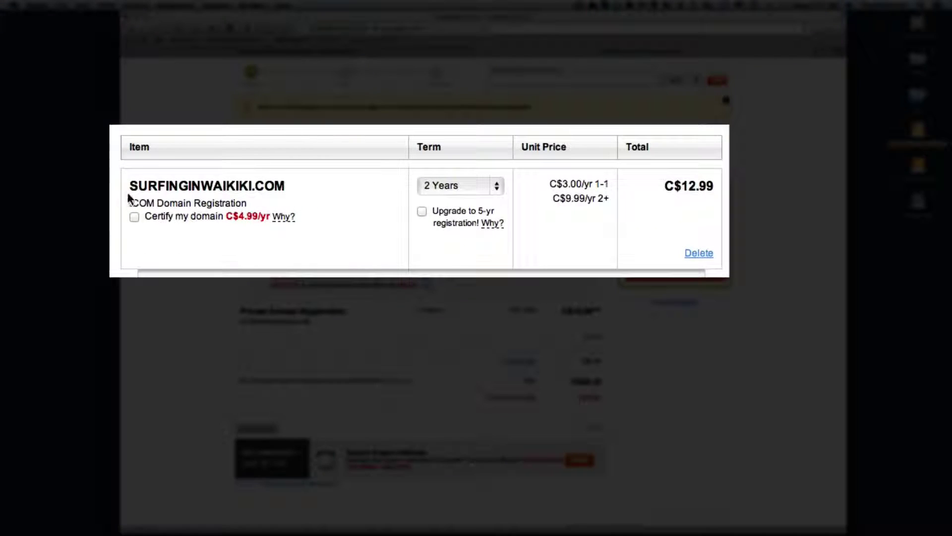
{"action": "left_click_drag", "start_coordinate": [130, 186], "coordinate": [329, 185]}
{"action": "left_click", "coordinate": [329, 185]}
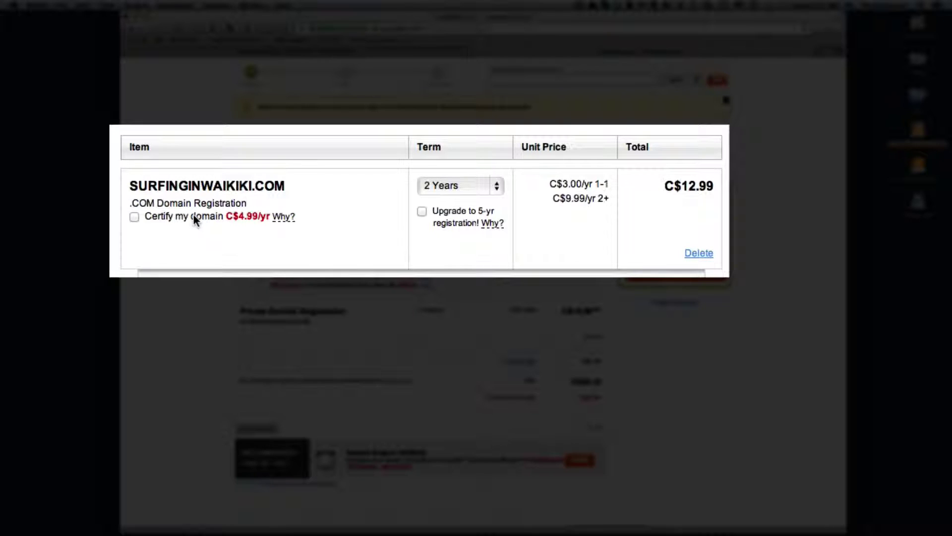
Step: Change the surfinginwaikiki.com term from 2 years to 1 Year
{"action": "mouse_move", "coordinate": [283, 220]}
{"action": "left_click", "coordinate": [479, 188]}
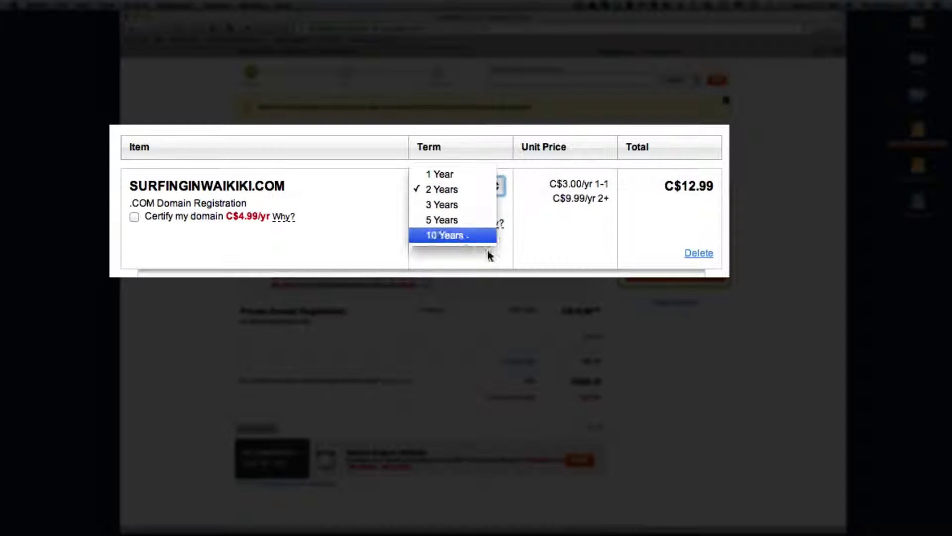
{"action": "left_click", "coordinate": [473, 174]}
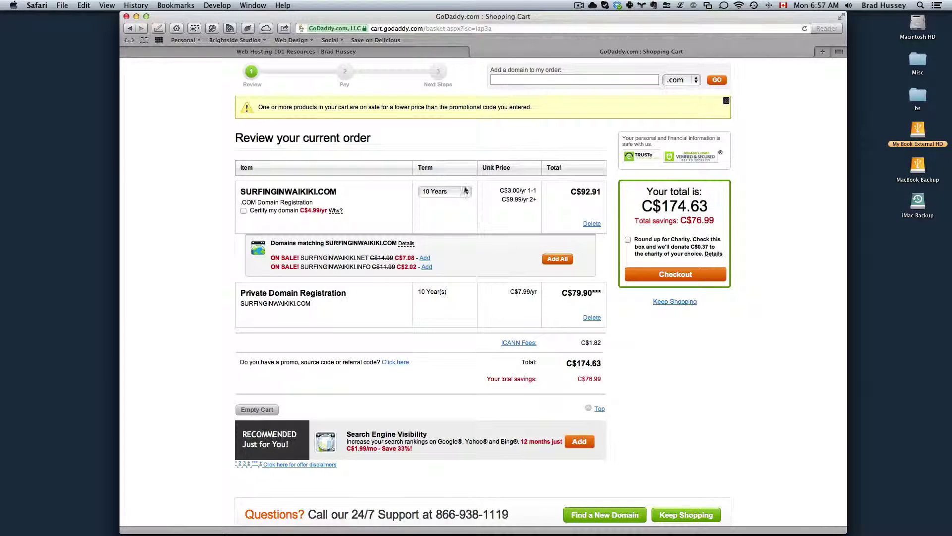
Step: Set the domain term to 3 Years, bringing the order total to C$47.50
{"action": "left_click", "coordinate": [466, 190]}
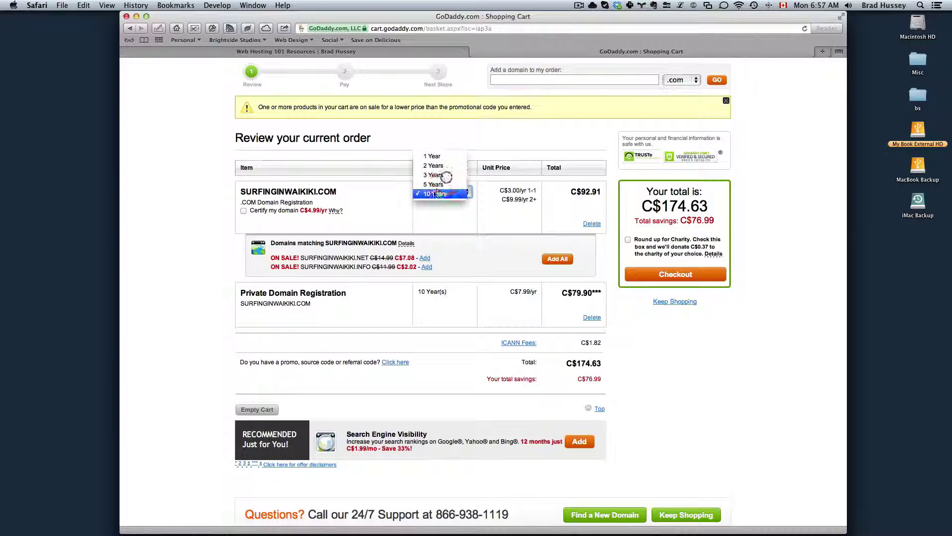
{"action": "left_click", "coordinate": [445, 176]}
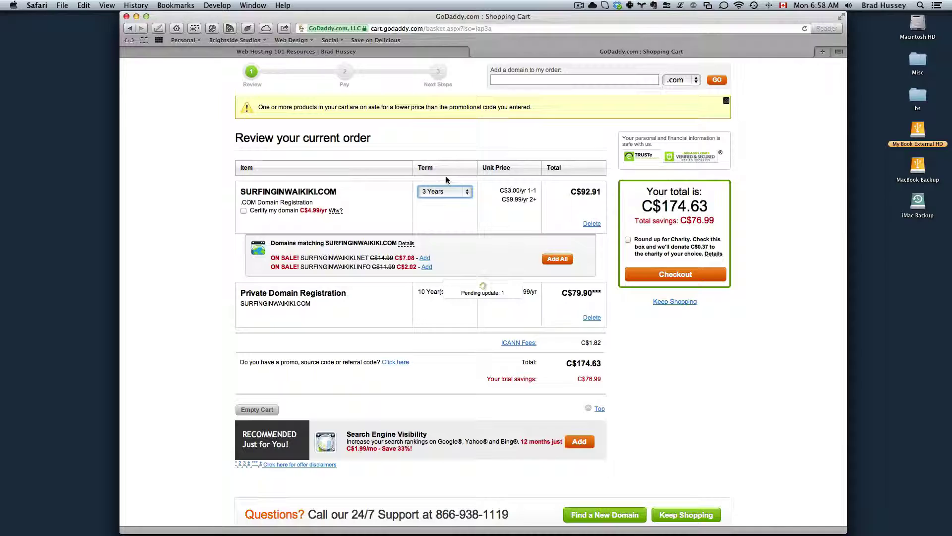
{"action": "left_click", "coordinate": [564, 193]}
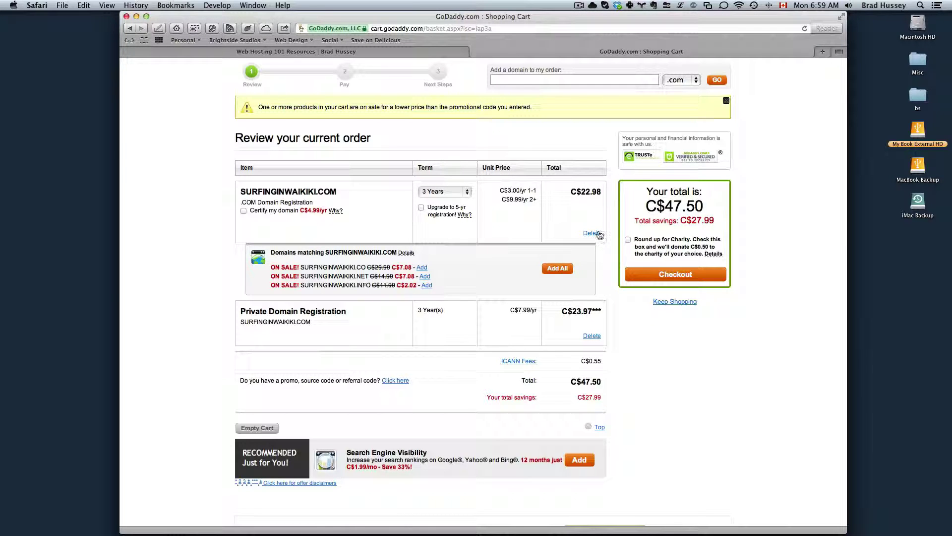
Step: Delete the Private Domain Registration row, dropping the order total to C$23.53
{"action": "left_click", "coordinate": [590, 337]}
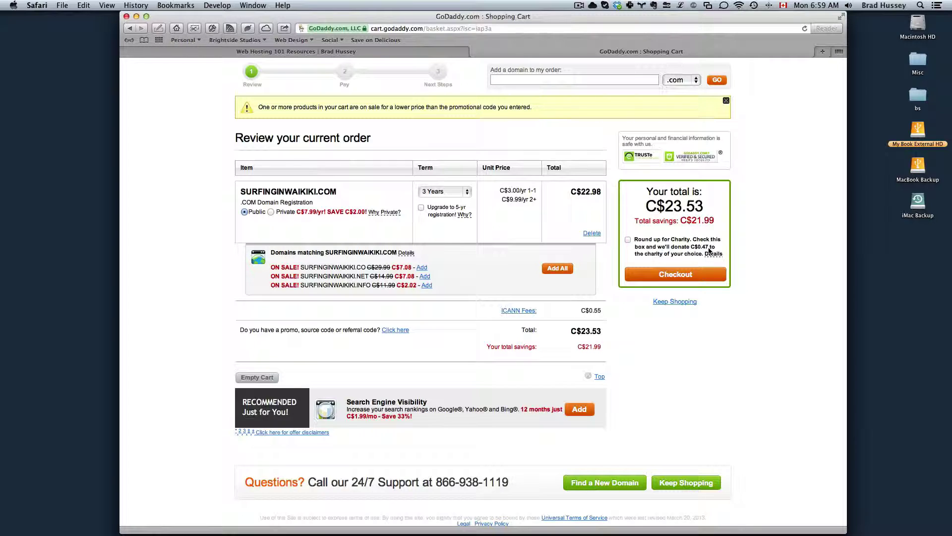
{"action": "left_click_drag", "start_coordinate": [702, 205], "coordinate": [656, 208]}
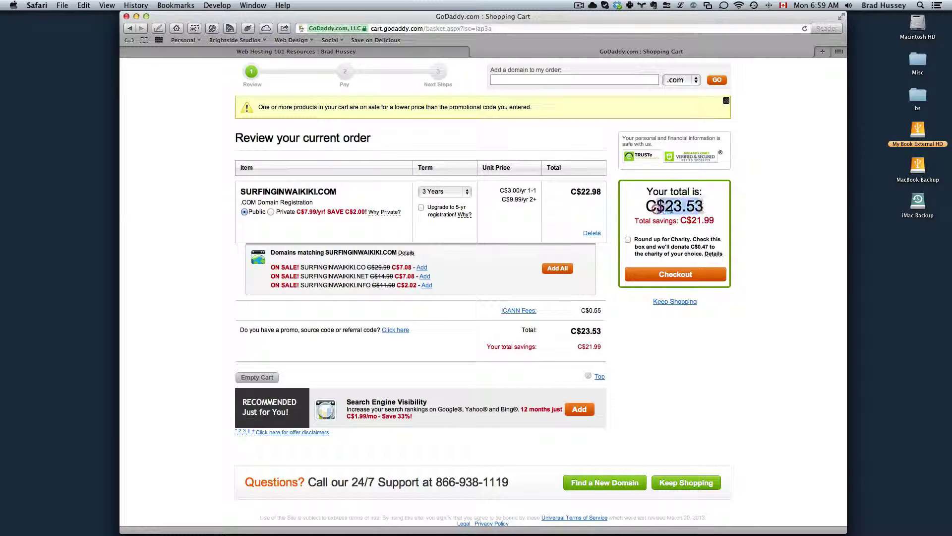
{"action": "left_click", "coordinate": [684, 207]}
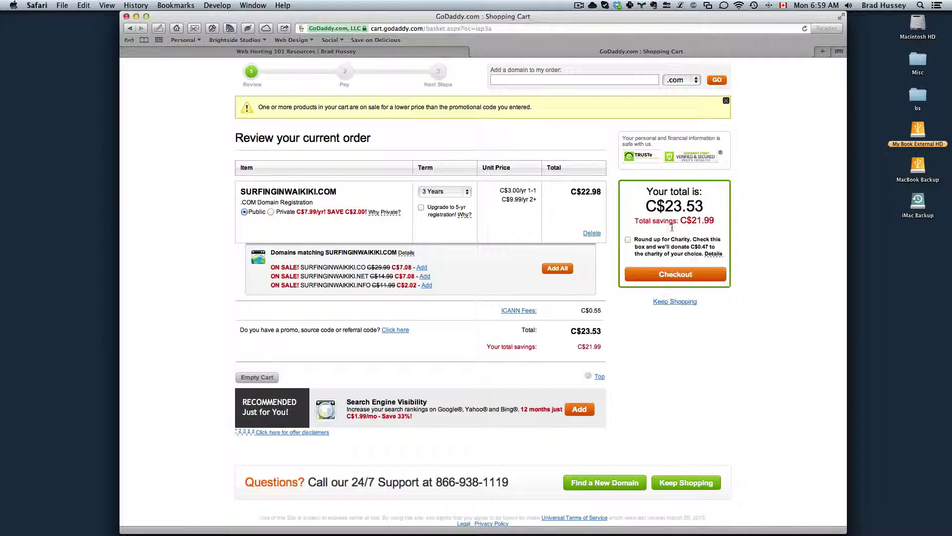
Step: Round up for charity with a C$0.47 Hope for Haiti donation, making the total C$24.00
{"action": "left_click", "coordinate": [628, 239]}
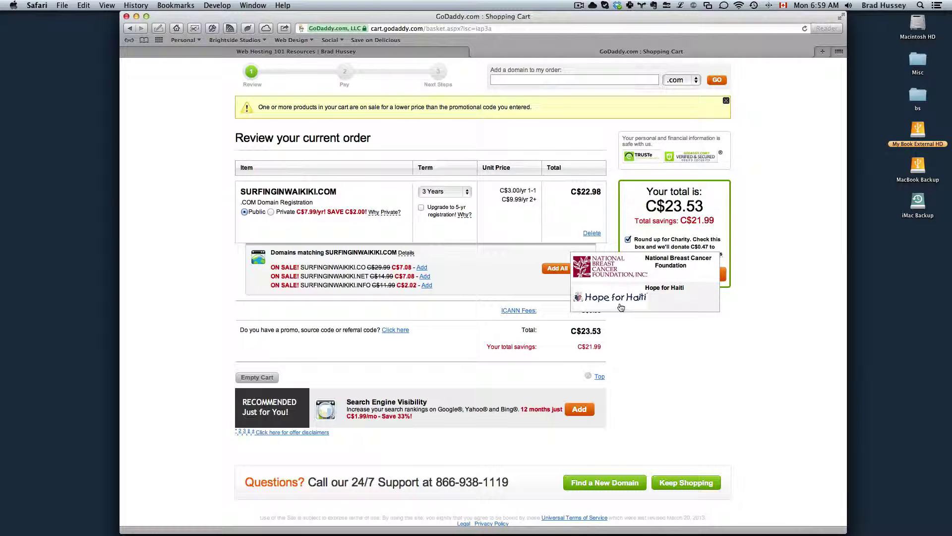
{"action": "left_click", "coordinate": [670, 294]}
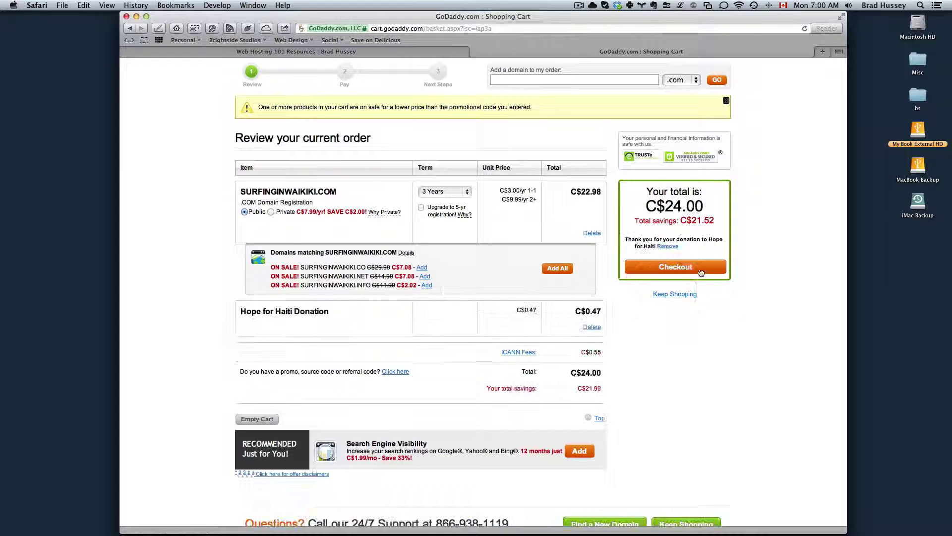
Step: Proceed to checkout, log in with the account username and password, and switch to My Account
{"action": "left_click", "coordinate": [678, 268]}
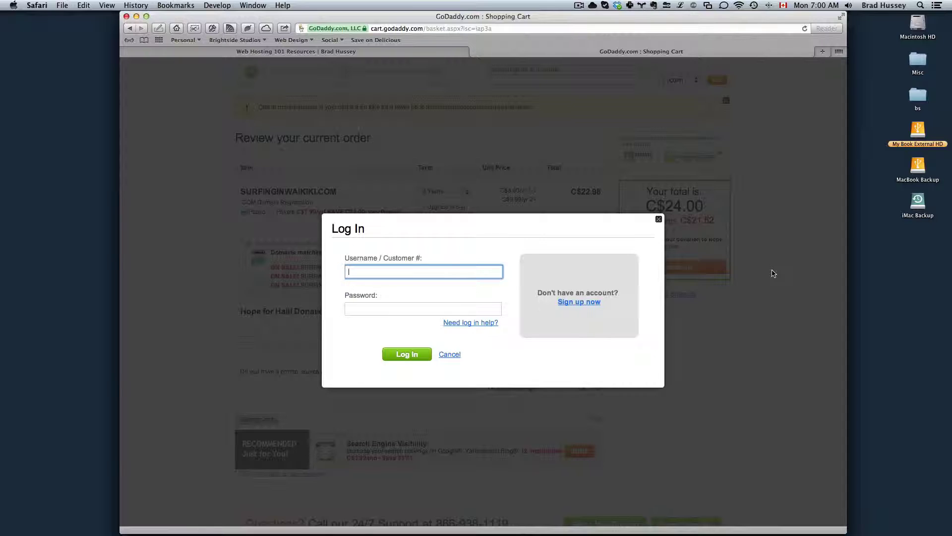
{"action": "left_click", "coordinate": [433, 274]}
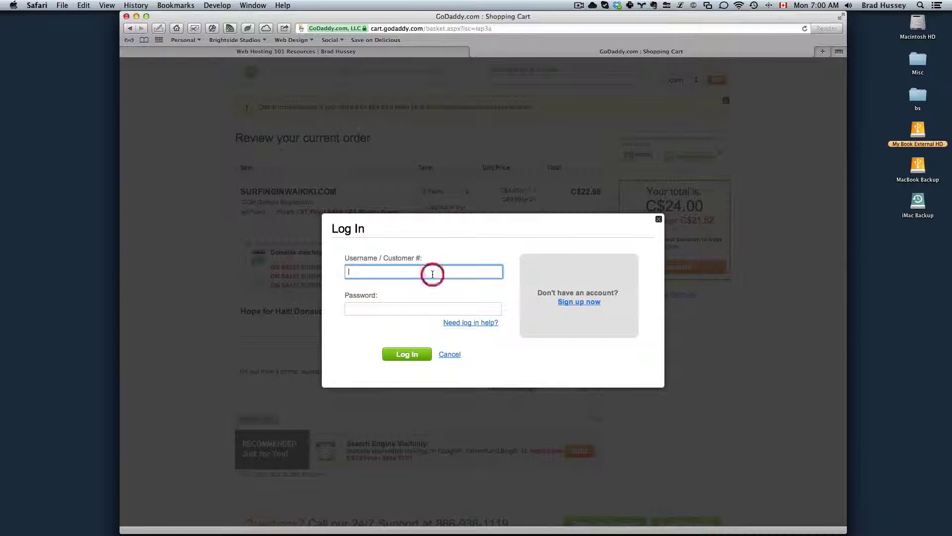
{"action": "left_click", "coordinate": [394, 308]}
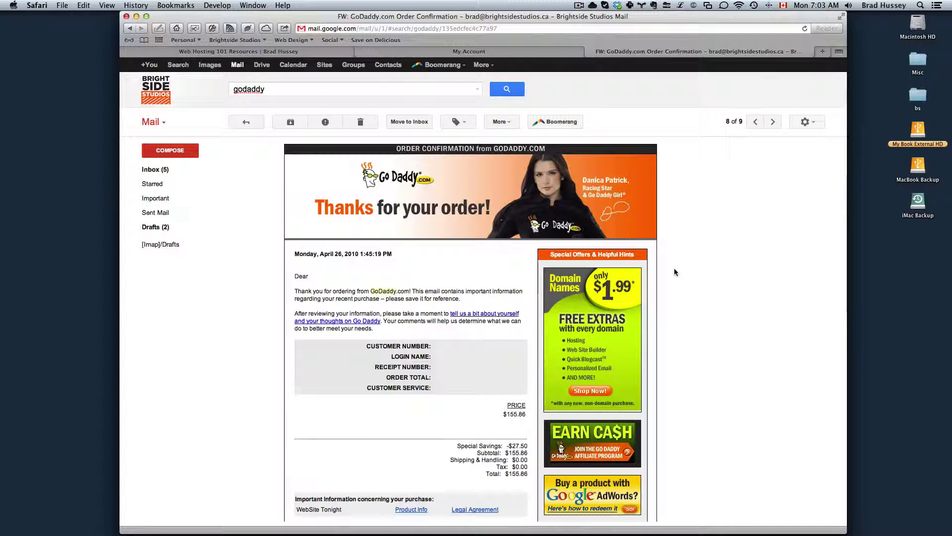
{"action": "key", "text": "ctrl+shift+Tab"}
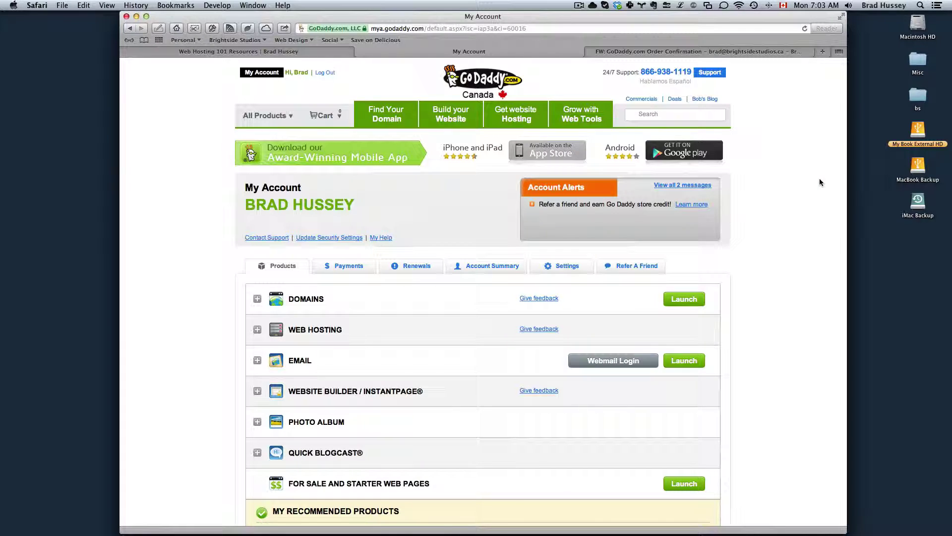
Step: Expand the Domains section to list the account's 5 registered domains, including brightsidestudios.ca
{"action": "scroll", "coordinate": [785, 264], "scroll_direction": "down", "scroll_amount": 1}
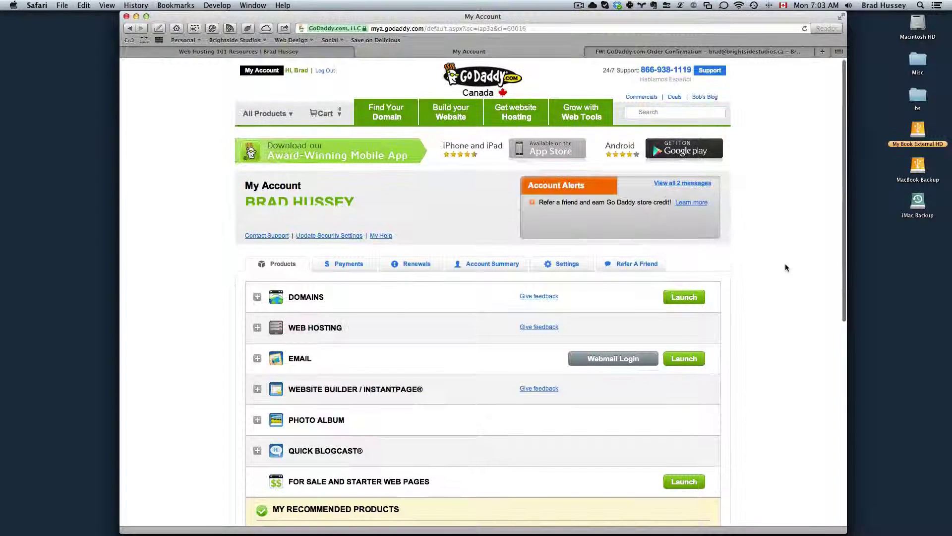
{"action": "left_click", "coordinate": [258, 292]}
{"action": "scroll", "coordinate": [239, 263], "scroll_direction": "down", "scroll_amount": 5}
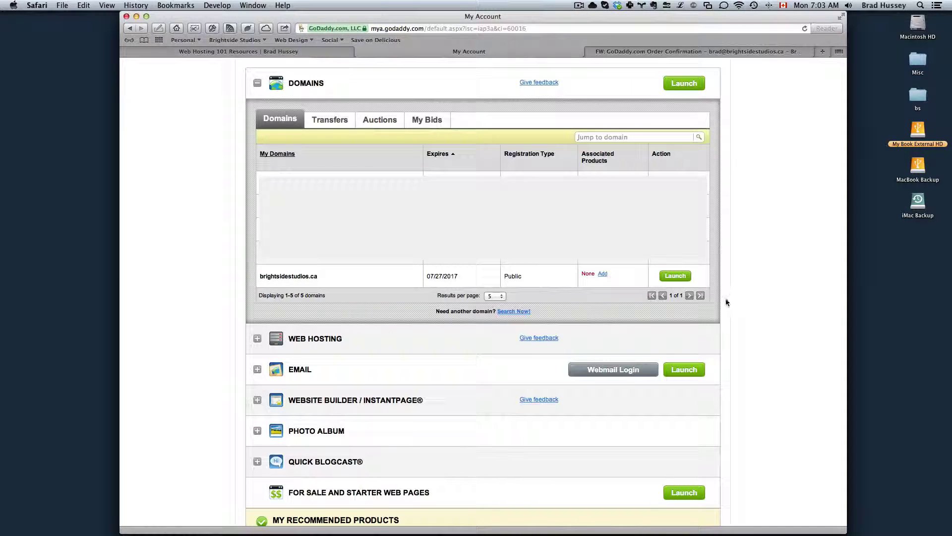
Step: Launch the brightsidestudios.ca control panel, then return to the Web Hosting 101 Resources page
{"action": "left_click", "coordinate": [682, 277]}
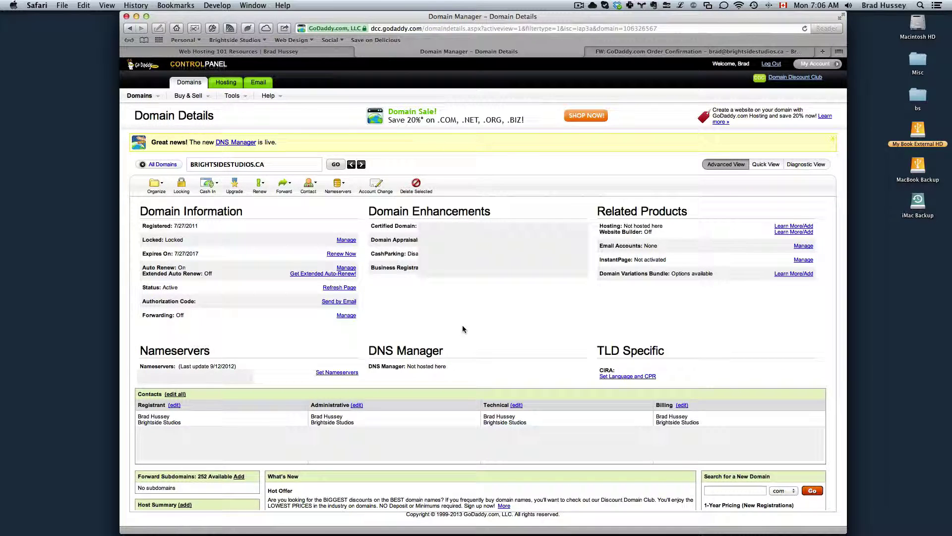
{"action": "key", "text": "ctrl+shift+Tab"}
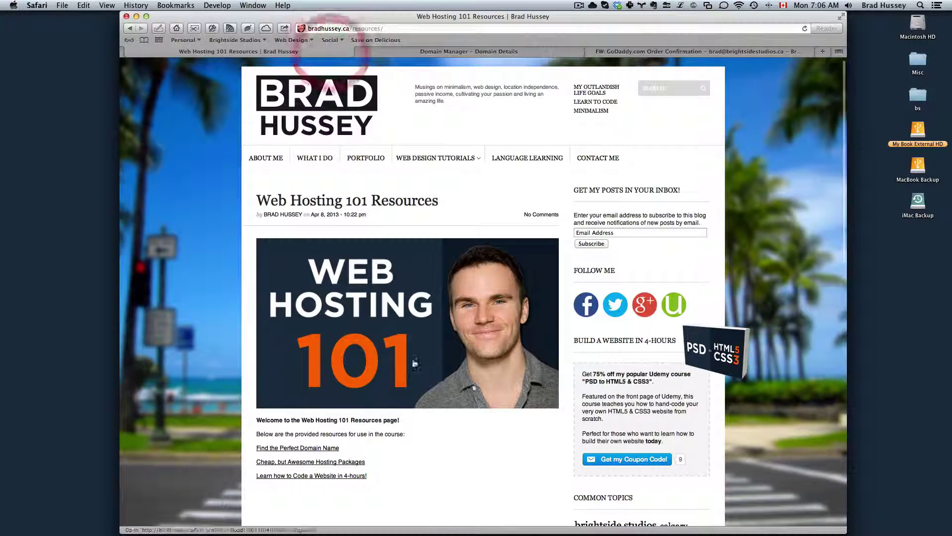
Step: Search for surfinginwaikiki and add the available surfinginwaikiki.com to the order
{"action": "left_click", "coordinate": [318, 448]}
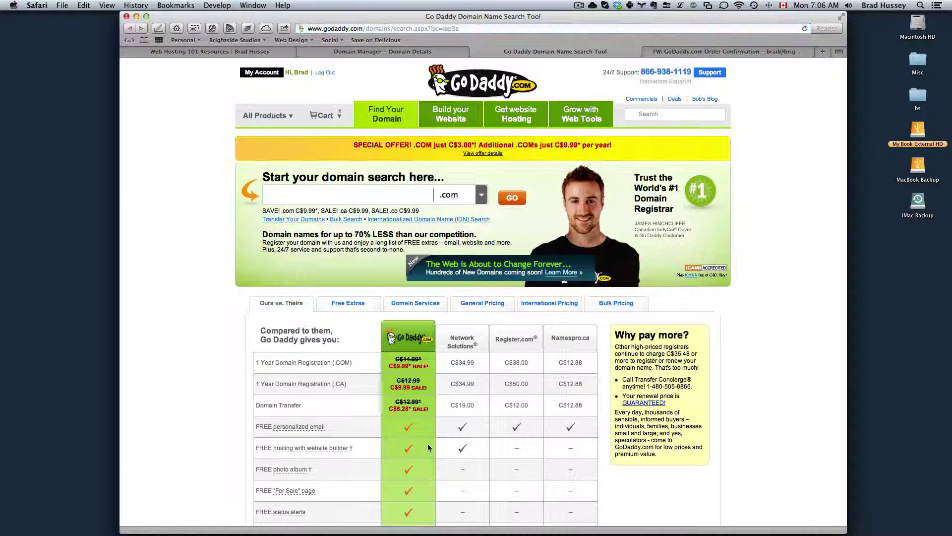
{"action": "type", "text": "surfinginwaikiki"}
{"action": "key", "text": "Return"}
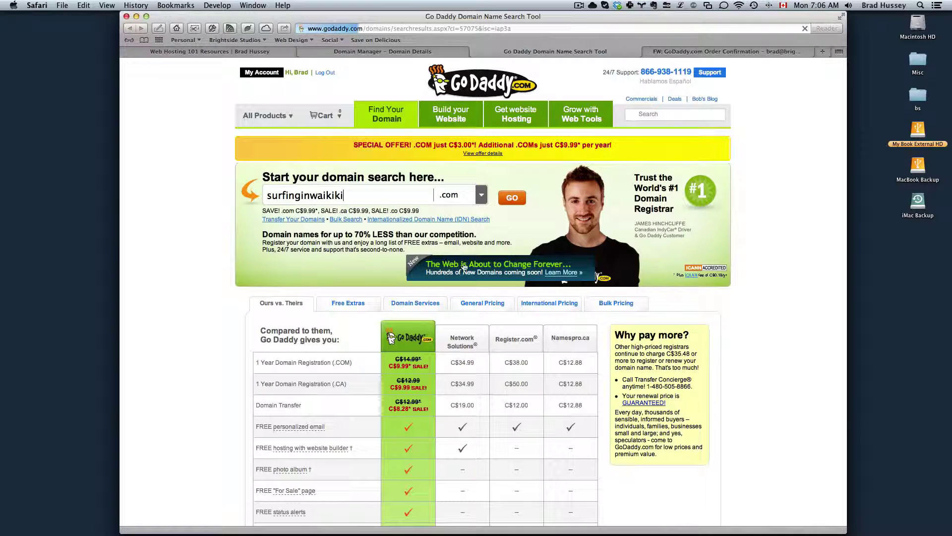
{"action": "left_click", "coordinate": [571, 217]}
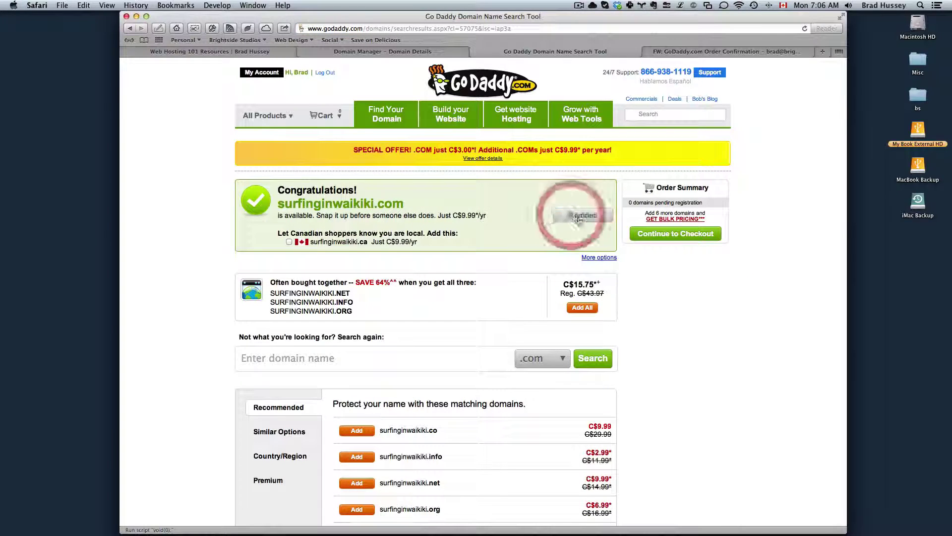
Step: Continue to the cart, declining the privacy, trust-seal, hosting and email offers
{"action": "left_click", "coordinate": [667, 247]}
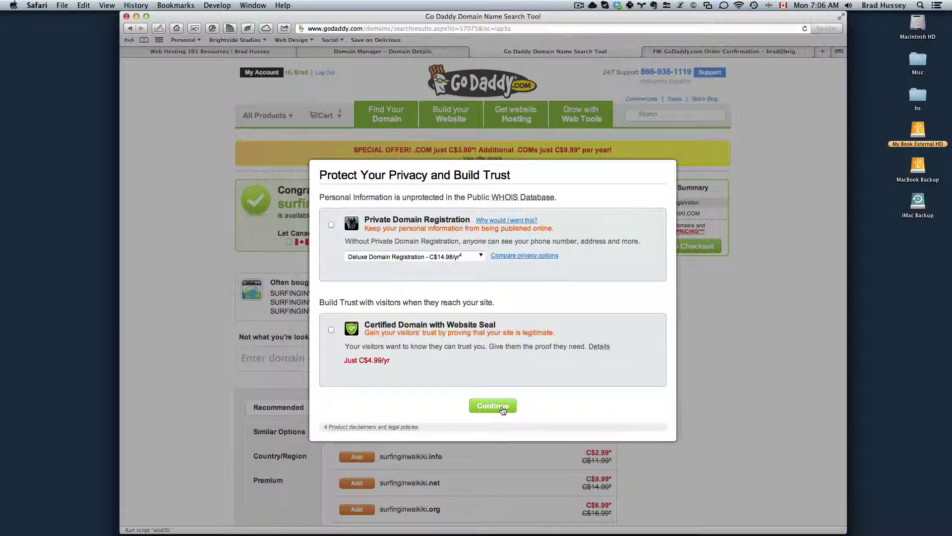
{"action": "left_click", "coordinate": [501, 407]}
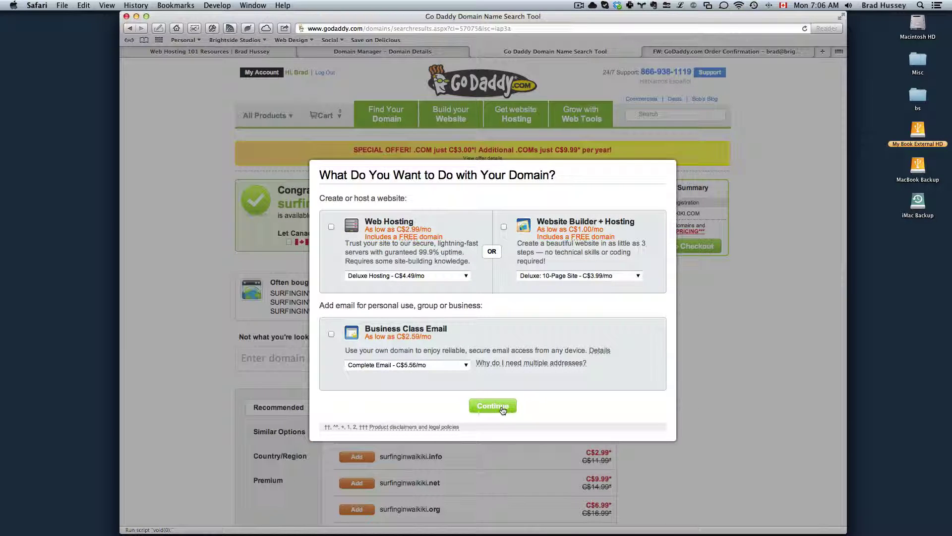
{"action": "left_click", "coordinate": [501, 407]}
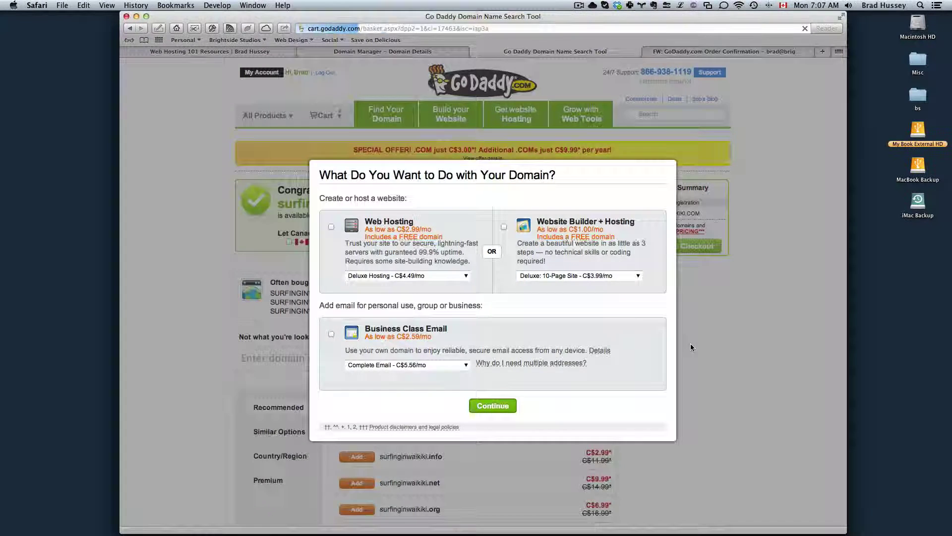
{"action": "scroll", "coordinate": [693, 346], "scroll_direction": "down", "scroll_amount": 5}
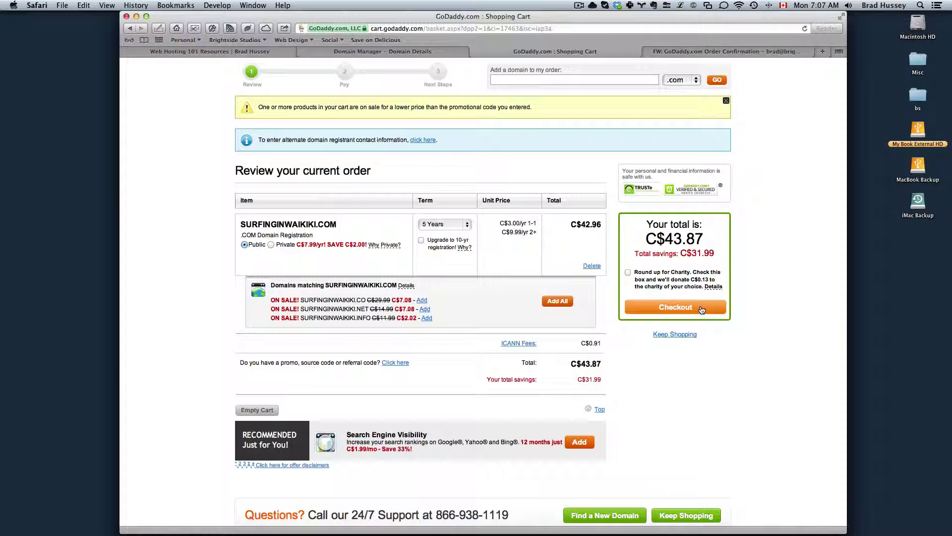
Step: Check out the C$43.87 cart holding surfinginwaikiki.com on a 5-year term
{"action": "left_click", "coordinate": [702, 309]}
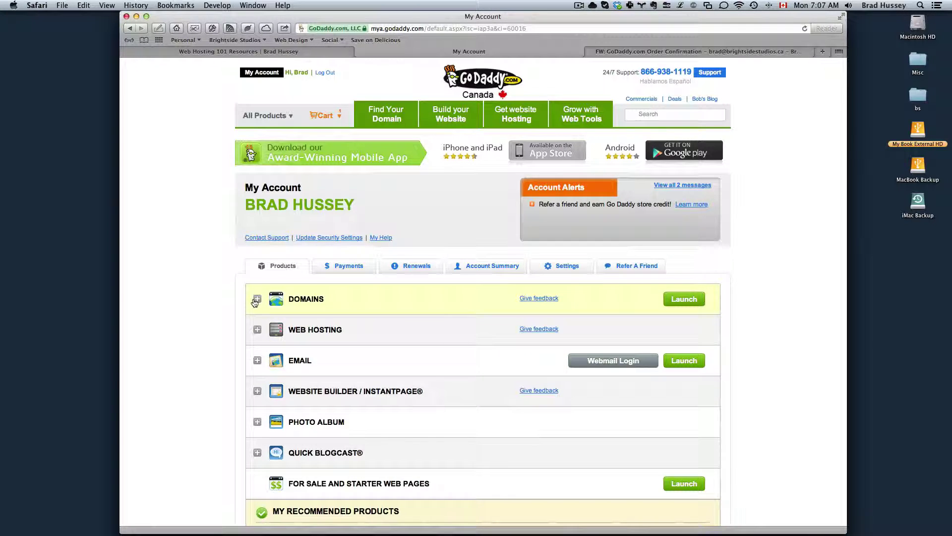
Step: Expand Domains and launch the Domain Details panel for brightsidestudios.ca
{"action": "left_click", "coordinate": [256, 299]}
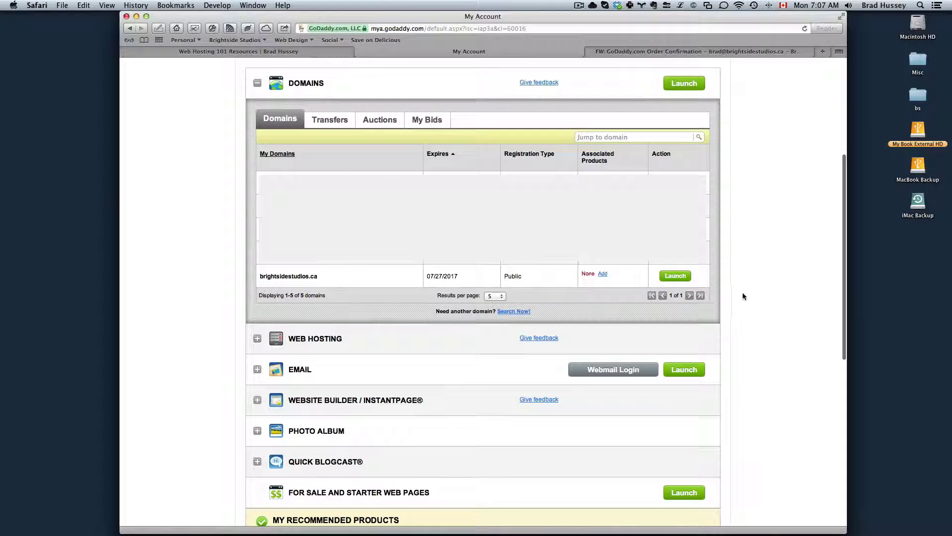
{"action": "left_click", "coordinate": [687, 278]}
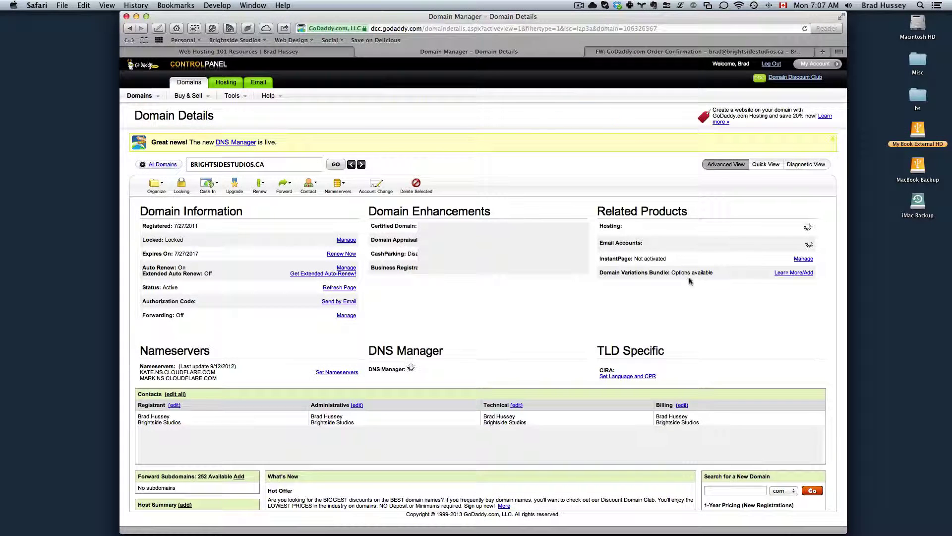